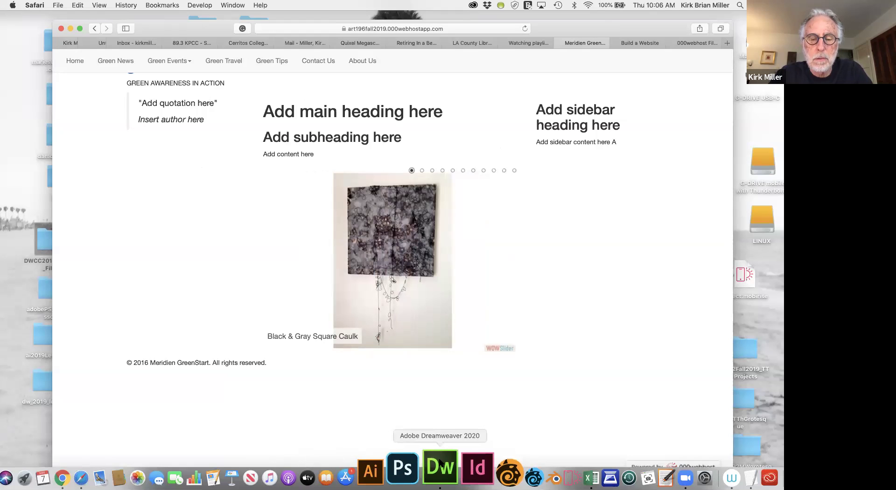
Return to Safari and view the public_html folder, its stylesheets and index.html, in 000webhost
{"action": "left_click", "coordinate": [440, 465]}
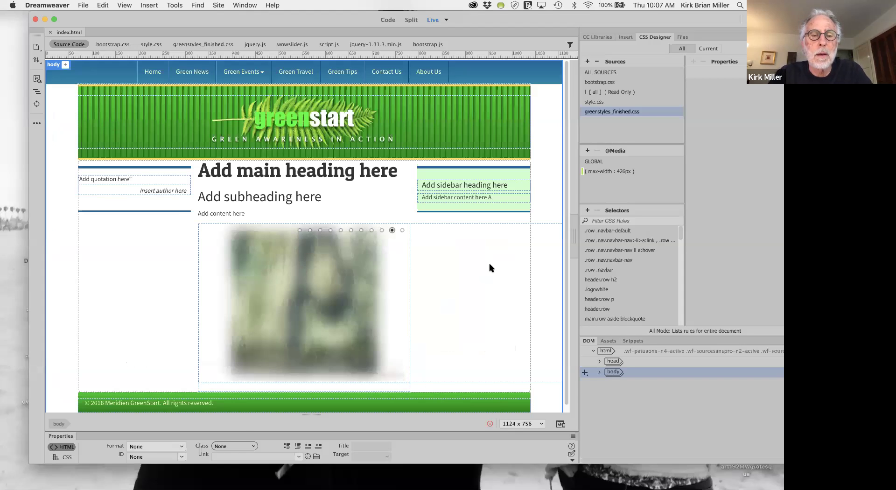
{"action": "key", "text": "ctrl+Left"}
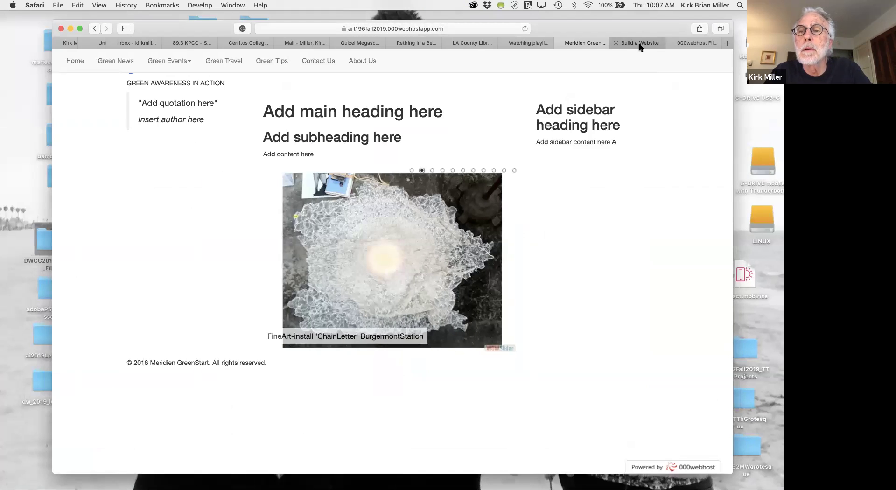
{"action": "left_click", "coordinate": [695, 43]}
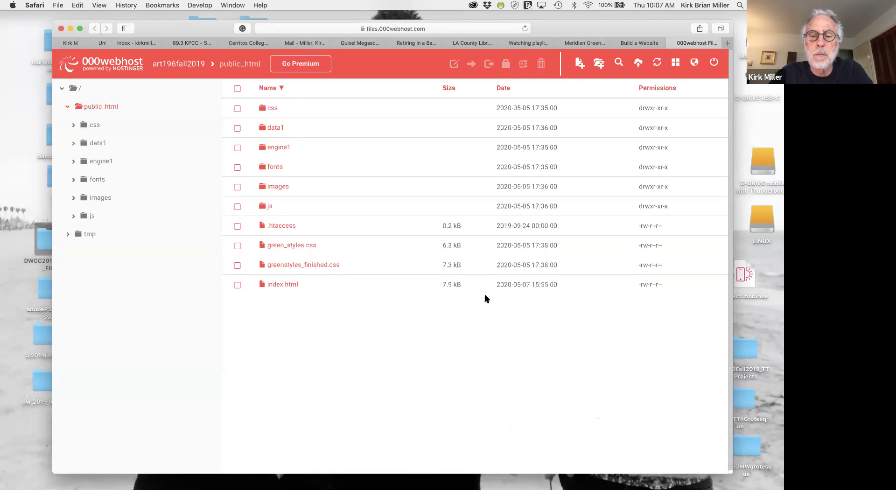
Switch to Dreamweaver and scroll the GreenStart index.html Live view with its cycling artwork slideshow
{"action": "key", "text": "super+Tab"}
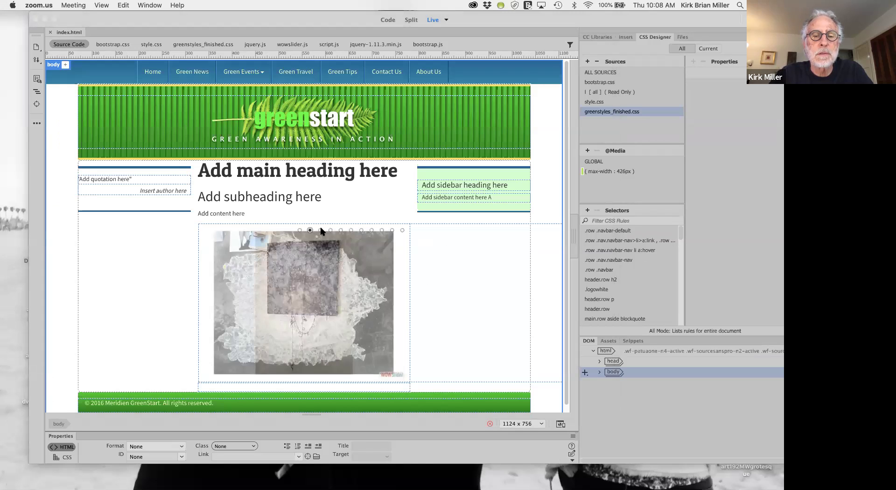
{"action": "scroll", "coordinate": [321, 230], "scroll_direction": "down", "scroll_amount": 1}
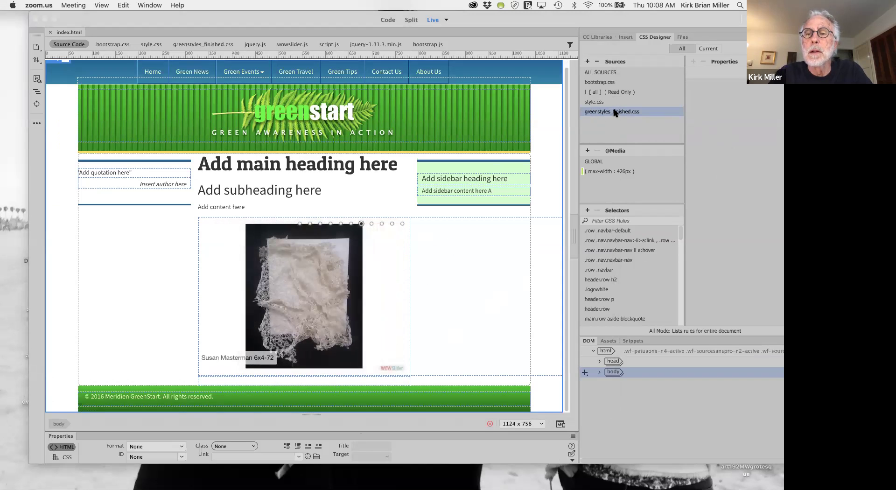
Remove greenstyles_finished.css in CSS Designer and choose Attach Existing CSS File
{"action": "left_click", "coordinate": [596, 62]}
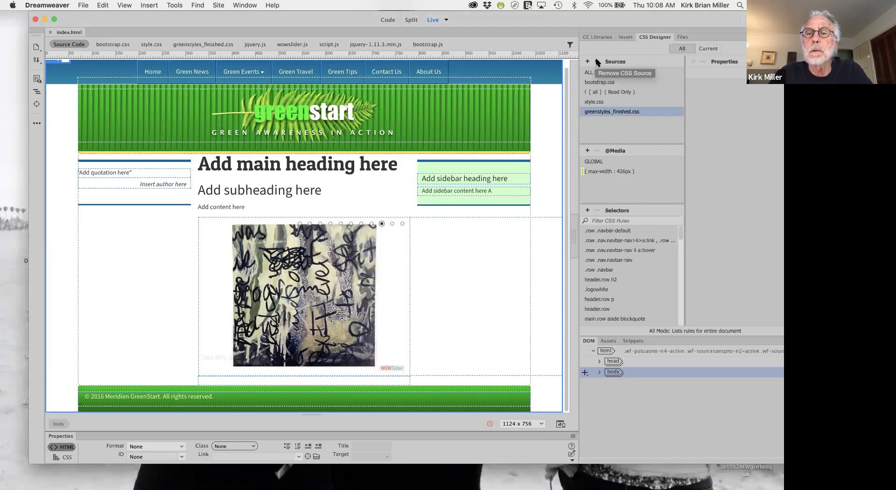
{"action": "left_click", "coordinate": [597, 61]}
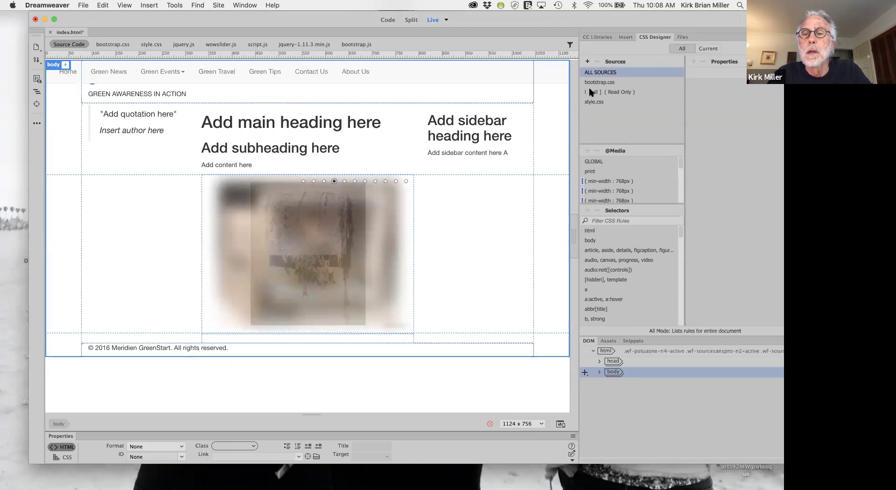
{"action": "left_click", "coordinate": [587, 61]}
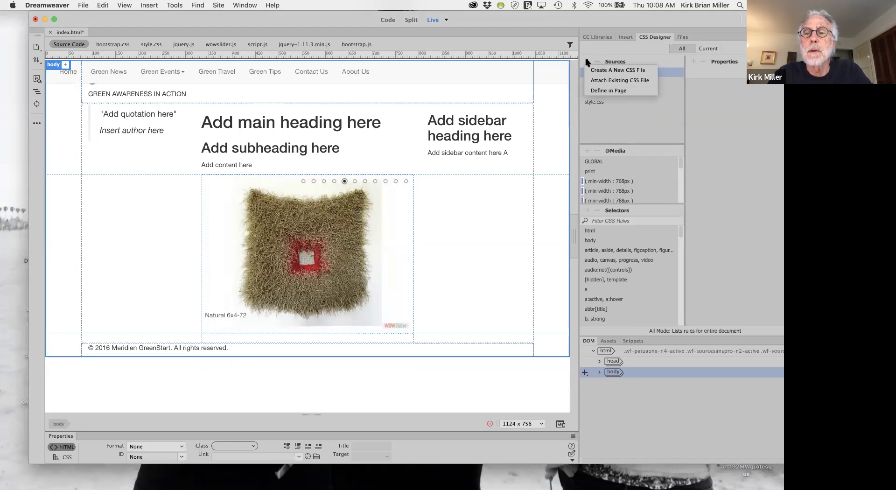
{"action": "left_click", "coordinate": [601, 81]}
Browse for a stylesheet file and enter the lesson12 folder
{"action": "left_click", "coordinate": [490, 129]}
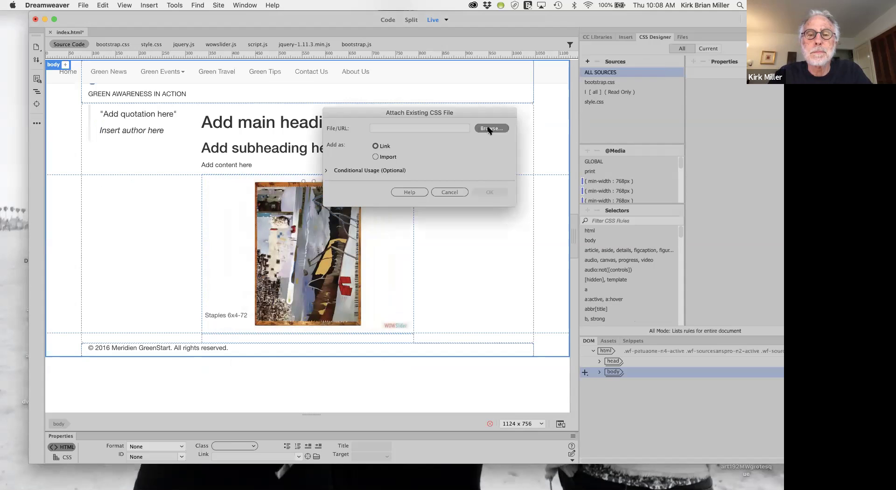
{"action": "left_click", "coordinate": [490, 129]}
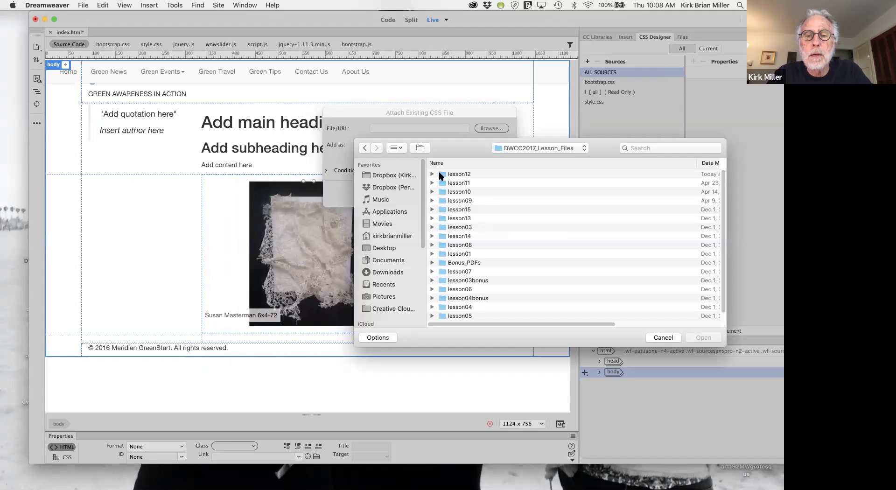
{"action": "double_click", "coordinate": [448, 174]}
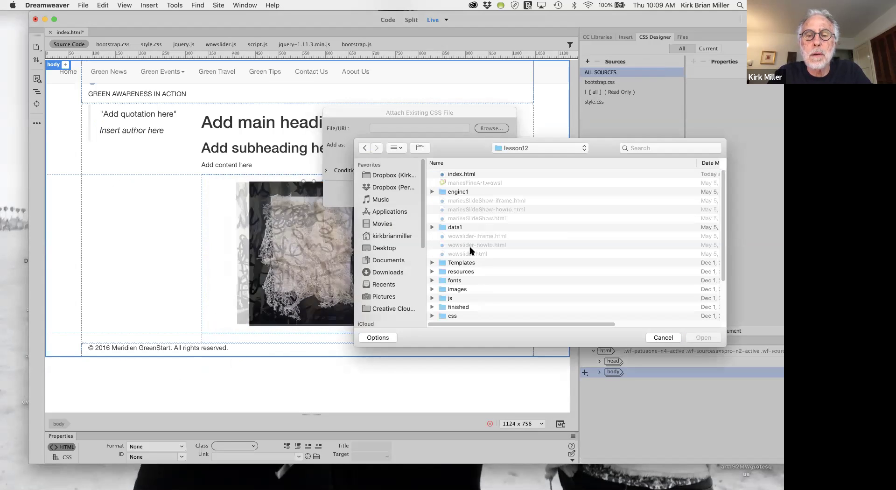
Open lesson12's finished folder and highlight greenstyles_finished.css
{"action": "scroll", "coordinate": [471, 248], "scroll_direction": "down", "scroll_amount": 3}
{"action": "scroll", "coordinate": [470, 249], "scroll_direction": "down", "scroll_amount": 3}
{"action": "scroll", "coordinate": [471, 249], "scroll_direction": "down", "scroll_amount": 3}
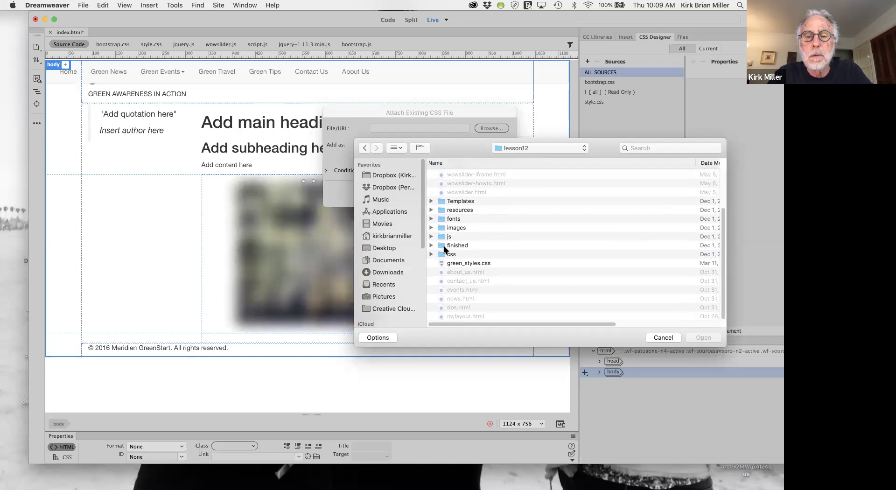
{"action": "scroll", "coordinate": [451, 235], "scroll_direction": "up", "scroll_amount": 2}
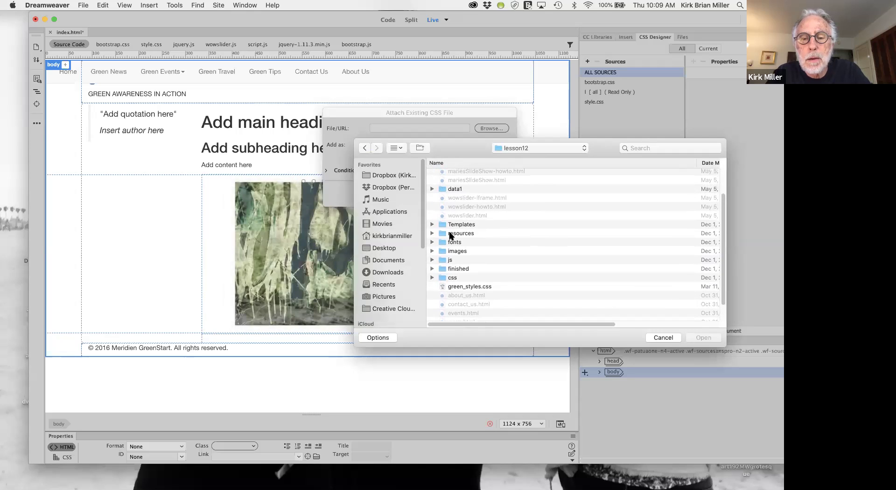
{"action": "scroll", "coordinate": [458, 239], "scroll_direction": "down", "scroll_amount": 2}
{"action": "scroll", "coordinate": [467, 240], "scroll_direction": "up", "scroll_amount": 2}
{"action": "scroll", "coordinate": [467, 240], "scroll_direction": "up", "scroll_amount": 2}
{"action": "scroll", "coordinate": [467, 240], "scroll_direction": "up", "scroll_amount": 2}
{"action": "scroll", "coordinate": [466, 240], "scroll_direction": "up", "scroll_amount": 1}
{"action": "scroll", "coordinate": [467, 241], "scroll_direction": "down", "scroll_amount": 5}
{"action": "scroll", "coordinate": [465, 247], "scroll_direction": "down", "scroll_amount": 2}
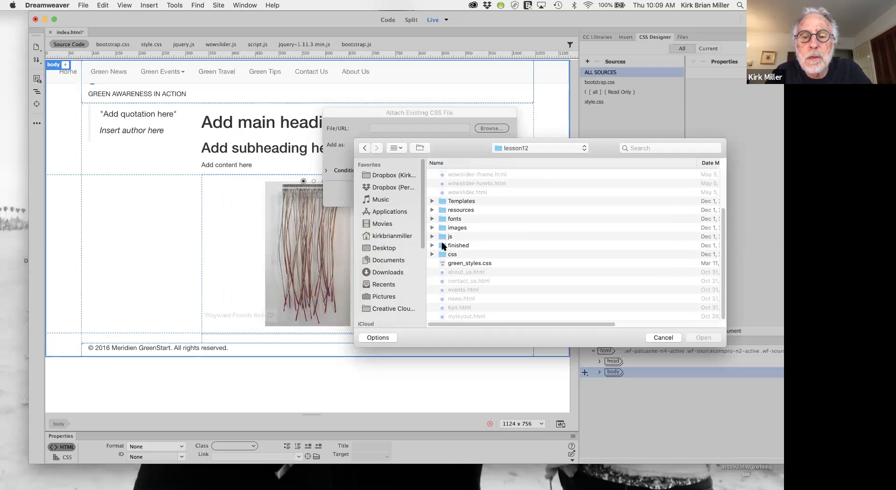
{"action": "double_click", "coordinate": [443, 246]}
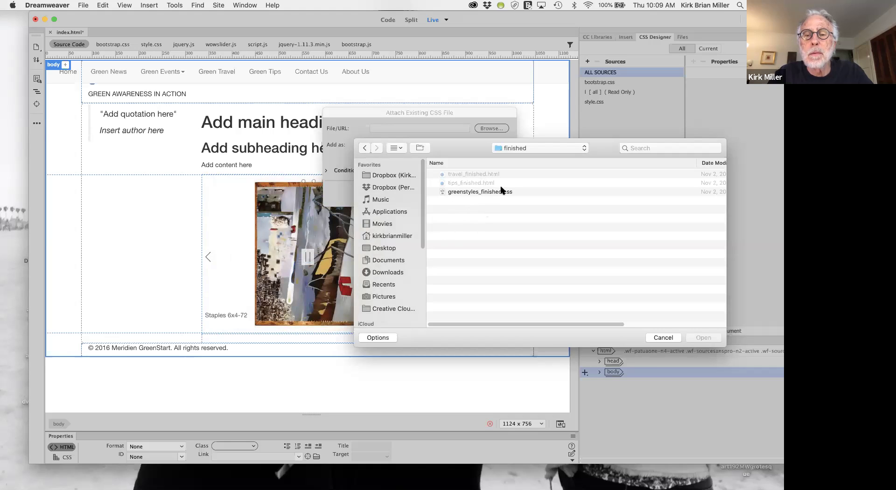
{"action": "left_click", "coordinate": [471, 194]}
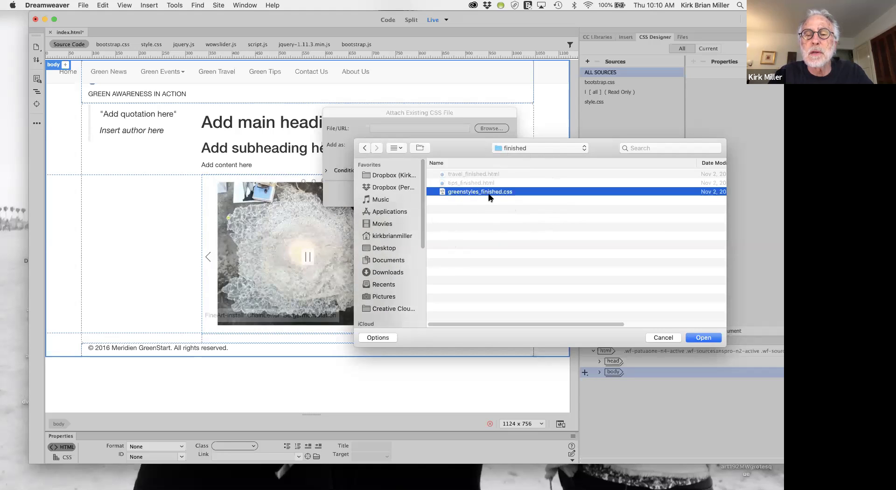
Go back to lesson12 and open green_styles.css as the stylesheet to link
{"action": "left_click", "coordinate": [538, 144]}
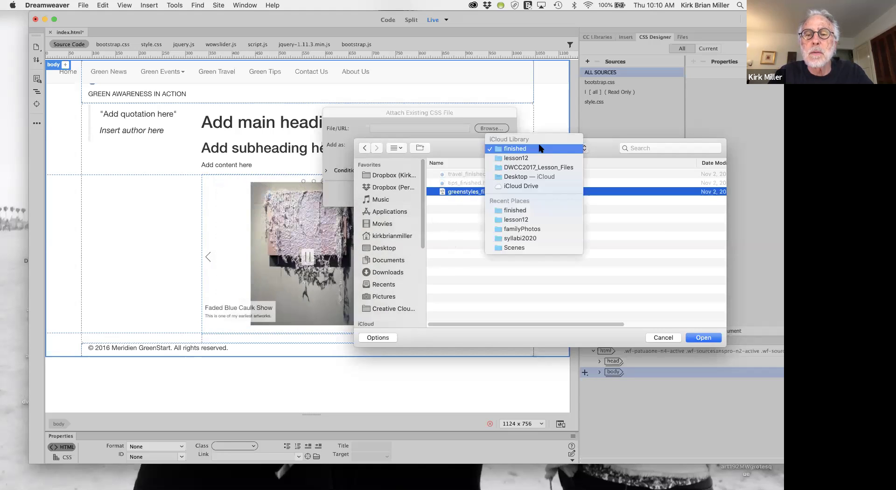
{"action": "left_click", "coordinate": [535, 159]}
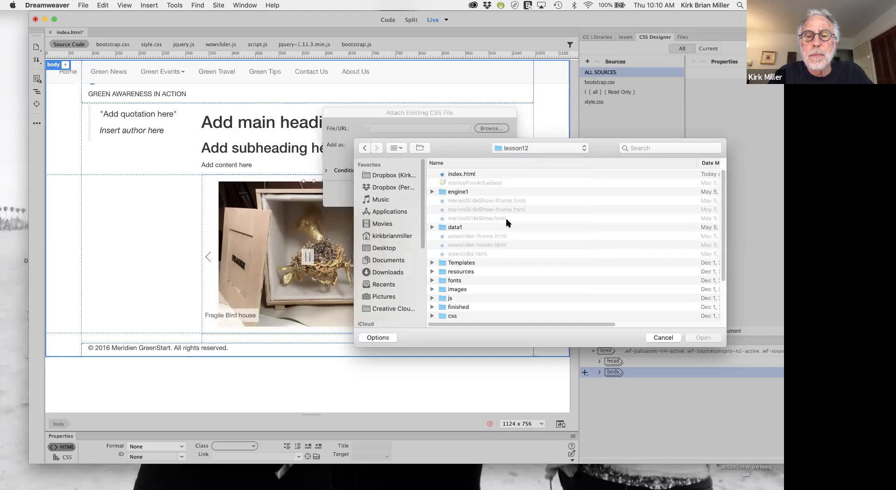
{"action": "scroll", "coordinate": [508, 222], "scroll_direction": "down", "scroll_amount": 3}
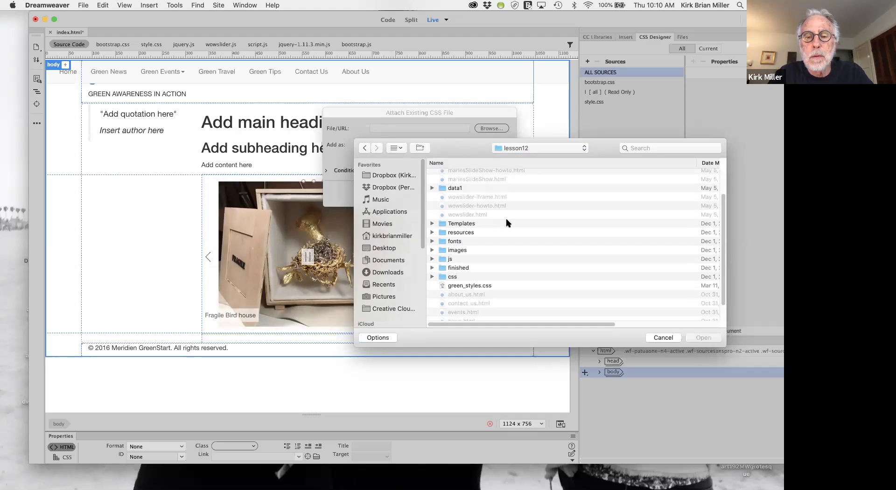
{"action": "scroll", "coordinate": [495, 234], "scroll_direction": "down", "scroll_amount": 2}
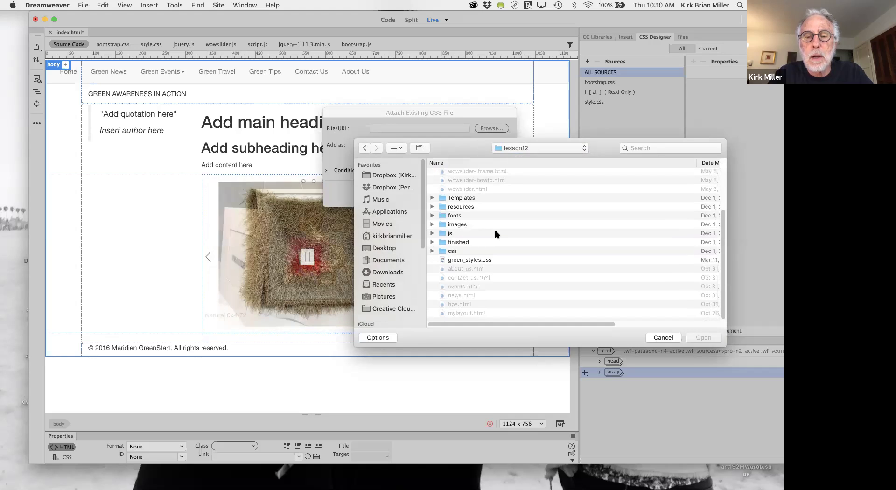
{"action": "left_click", "coordinate": [476, 264]}
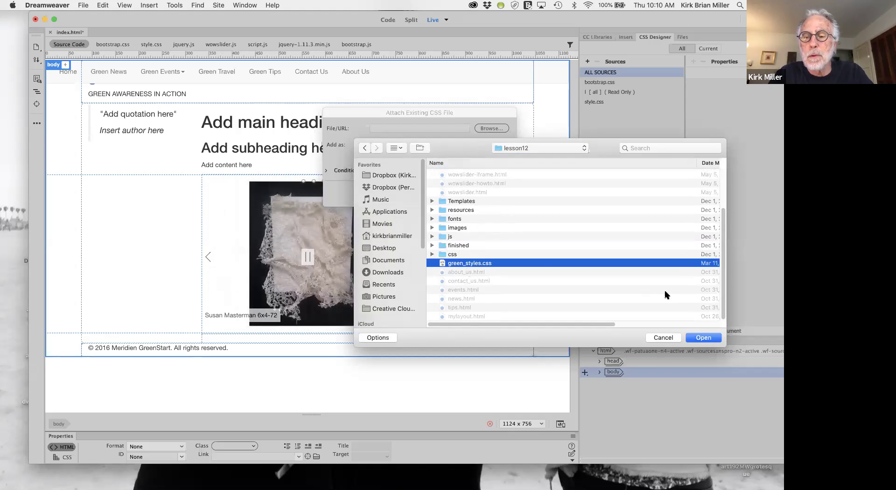
{"action": "left_click", "coordinate": [705, 338]}
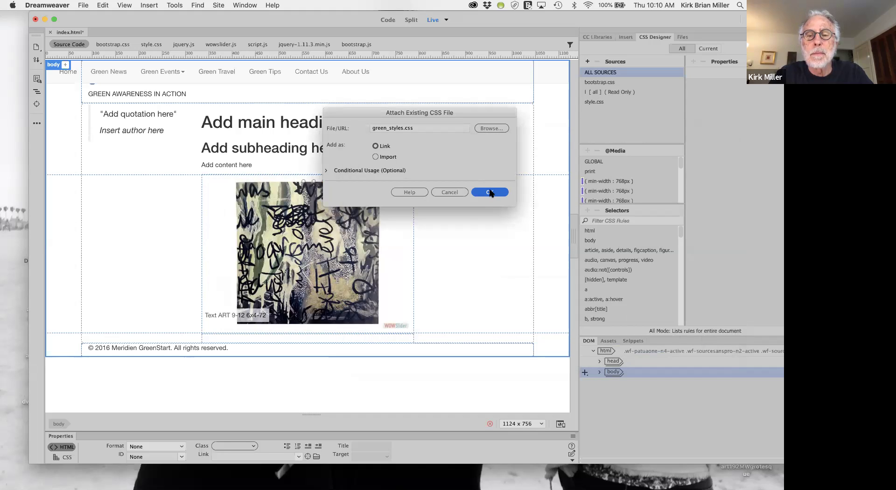
Confirm attaching green_styles.css to index.html and save the page with Cmd+S
{"action": "left_click", "coordinate": [489, 192]}
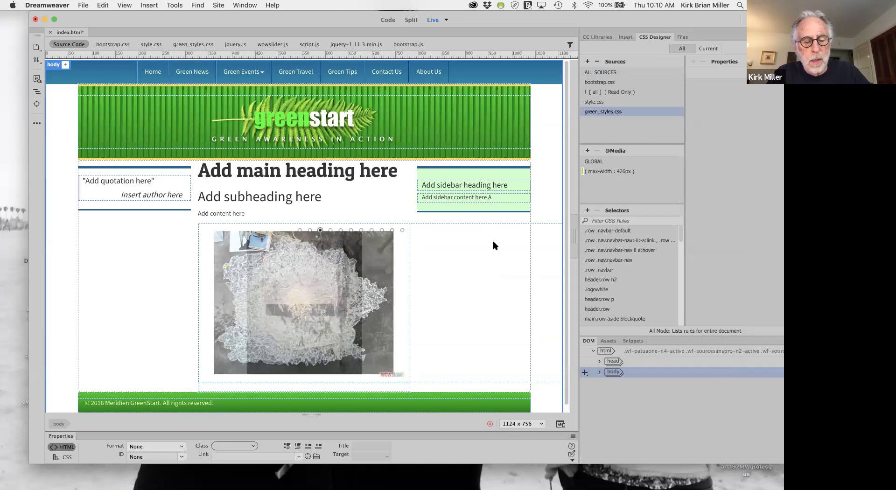
{"action": "key", "text": "super+s"}
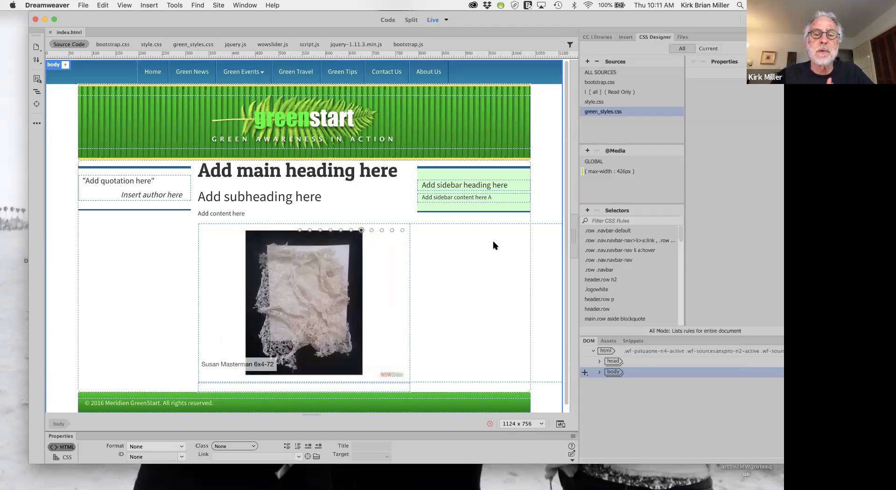
Reload the still-unstyled GreenStart page, then return to the public_html listing
{"action": "key", "text": "ctrl+Left"}
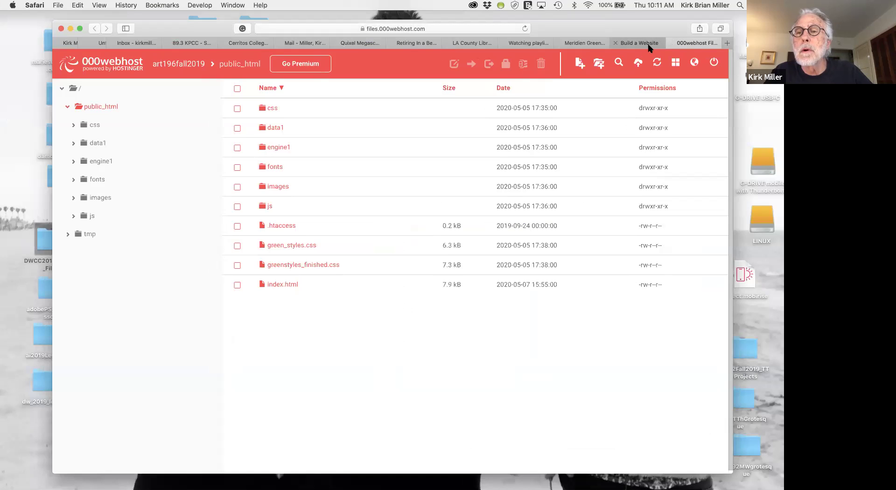
{"action": "left_click", "coordinate": [642, 43]}
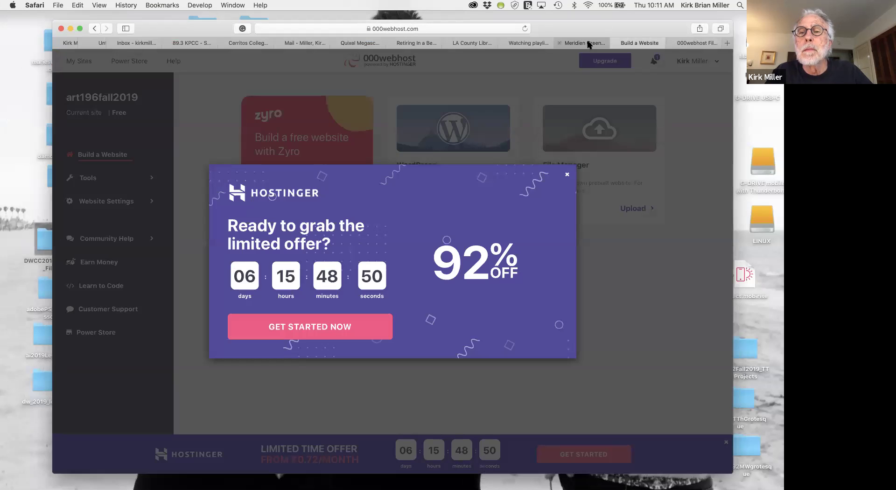
{"action": "left_click", "coordinate": [588, 43]}
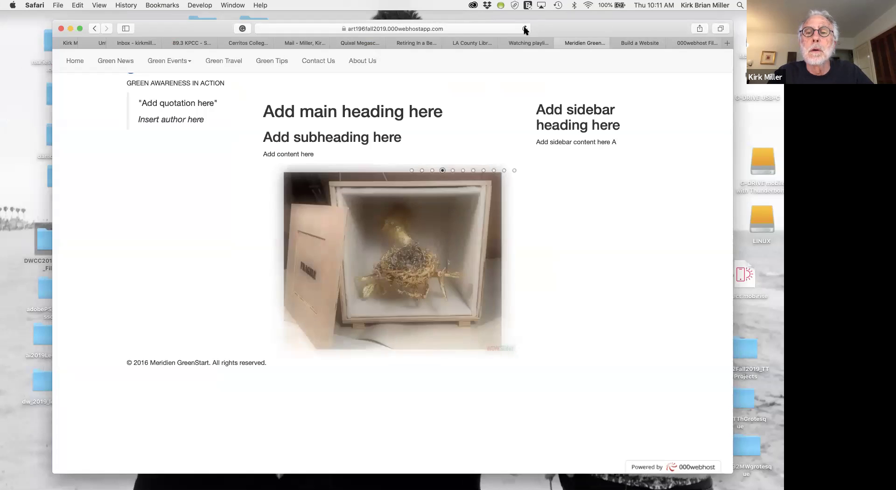
{"action": "left_click", "coordinate": [525, 29]}
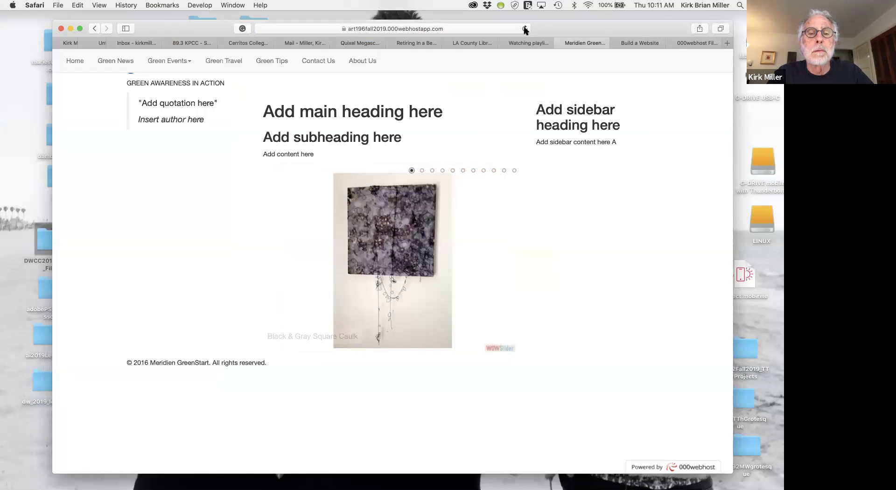
{"action": "left_click", "coordinate": [682, 43]}
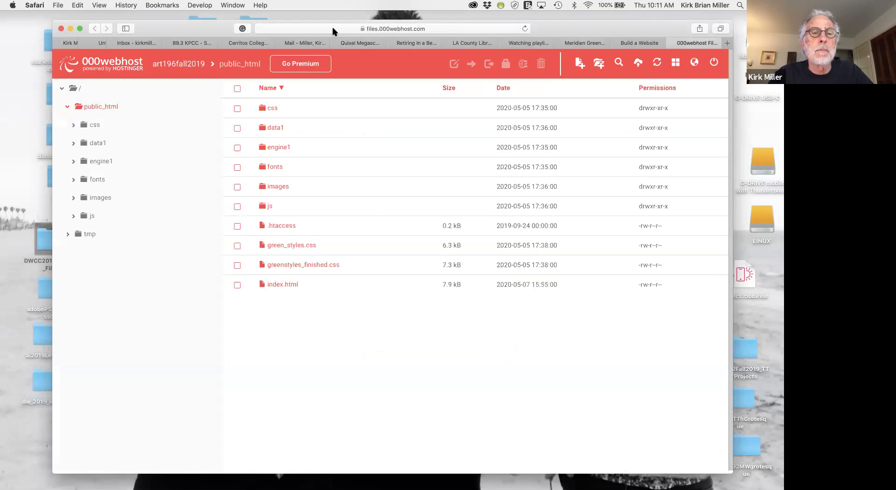
Move Safari aside and drag lesson12's index.html into the public_html upload dialog
{"action": "left_click_drag", "start_coordinate": [187, 29], "coordinate": [187, 29]}
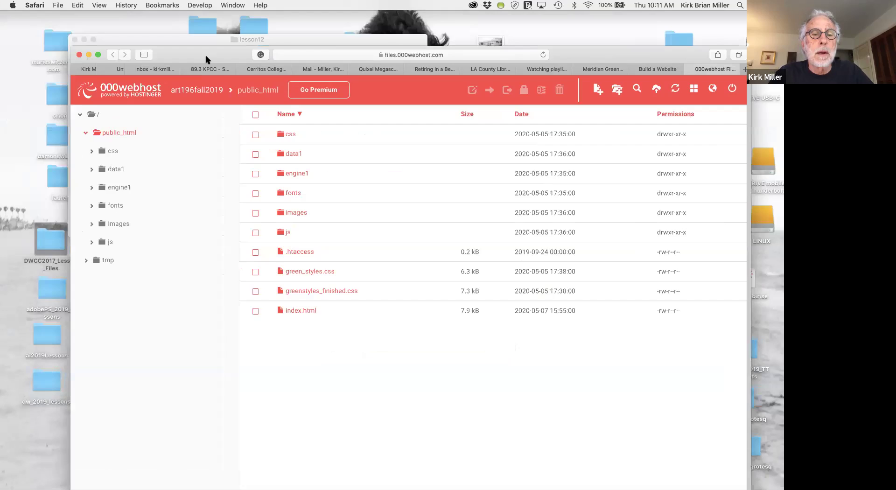
{"action": "left_click_drag", "start_coordinate": [206, 59], "coordinate": [201, 98]}
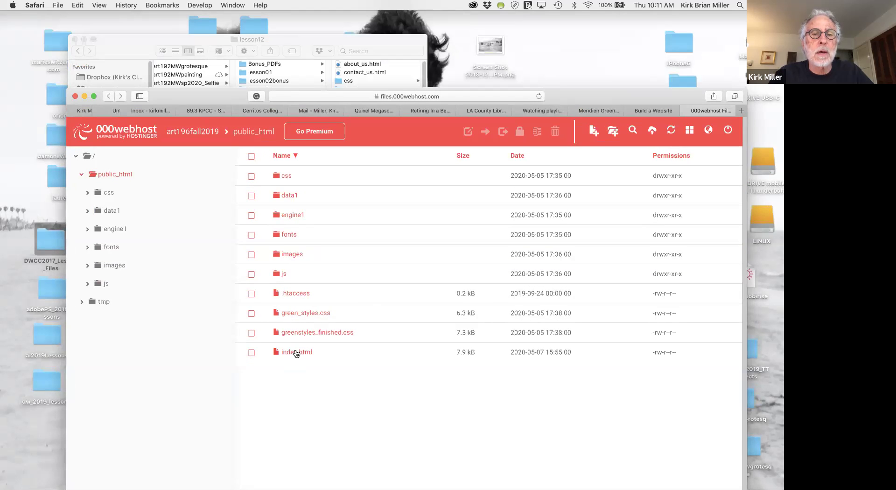
{"action": "left_click", "coordinate": [300, 38]}
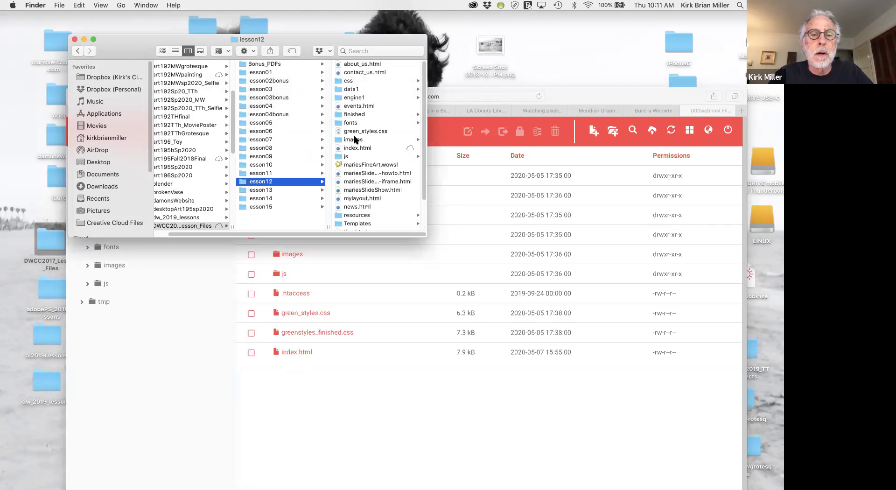
{"action": "left_click", "coordinate": [363, 149]}
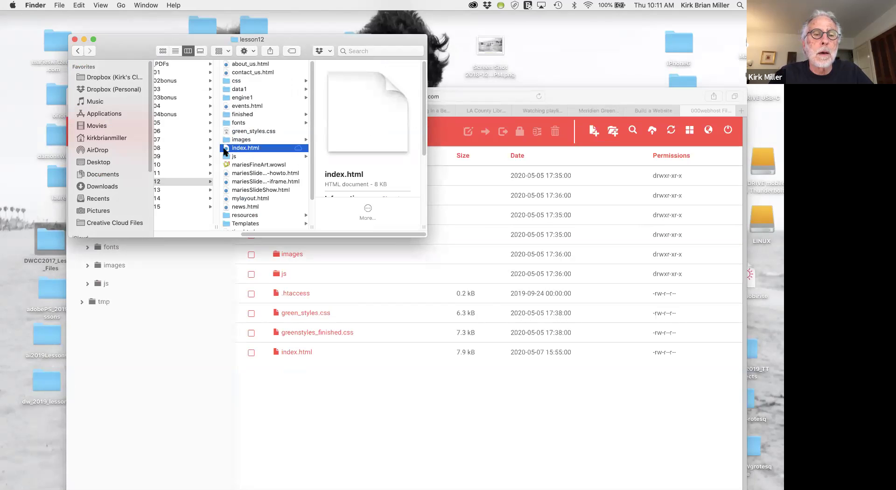
{"action": "left_click_drag", "start_coordinate": [227, 150], "coordinate": [322, 399]}
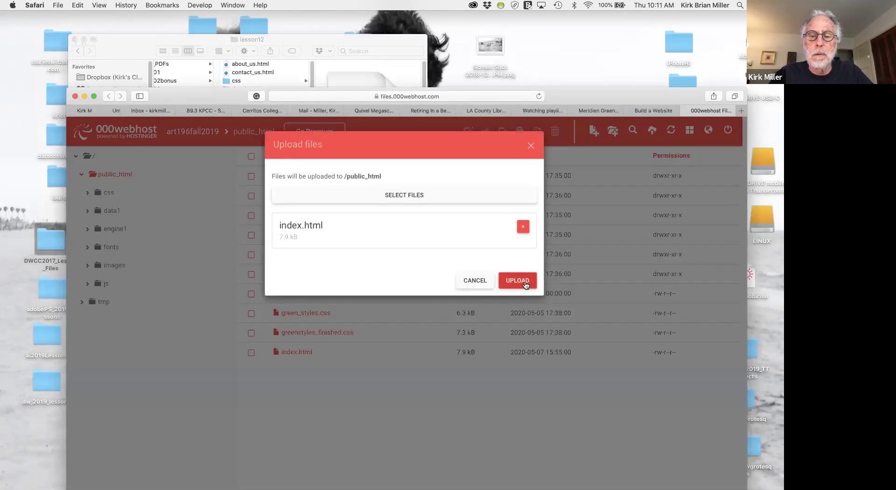
Close the expired File Manager and dashboard tabs, dismissing the Hostinger offer
{"action": "left_click", "coordinate": [525, 282]}
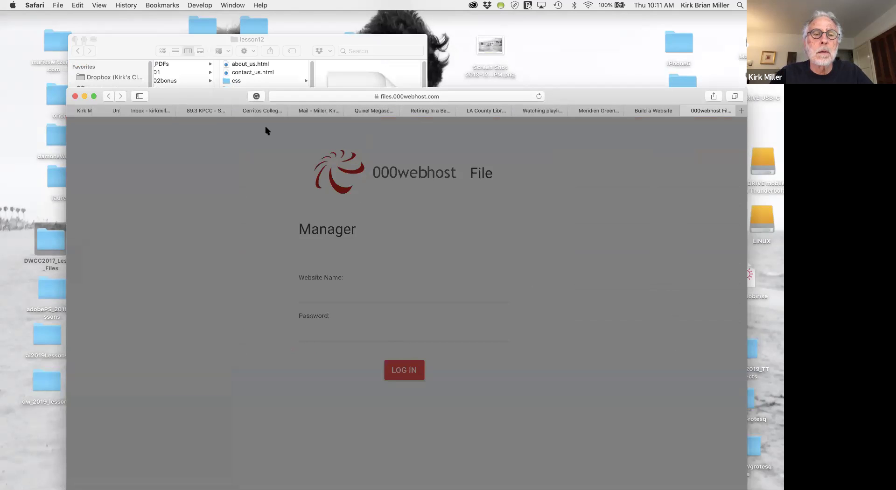
{"action": "left_click_drag", "start_coordinate": [216, 96], "coordinate": [207, 50]}
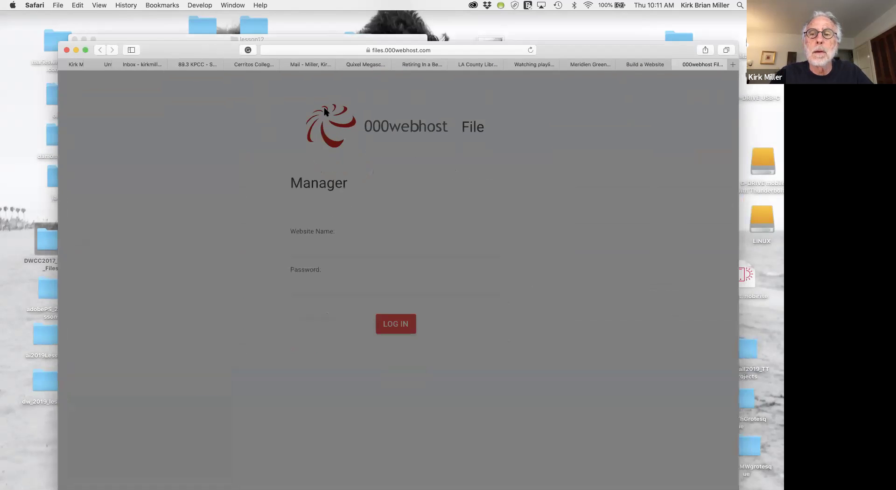
{"action": "left_click", "coordinate": [676, 65]}
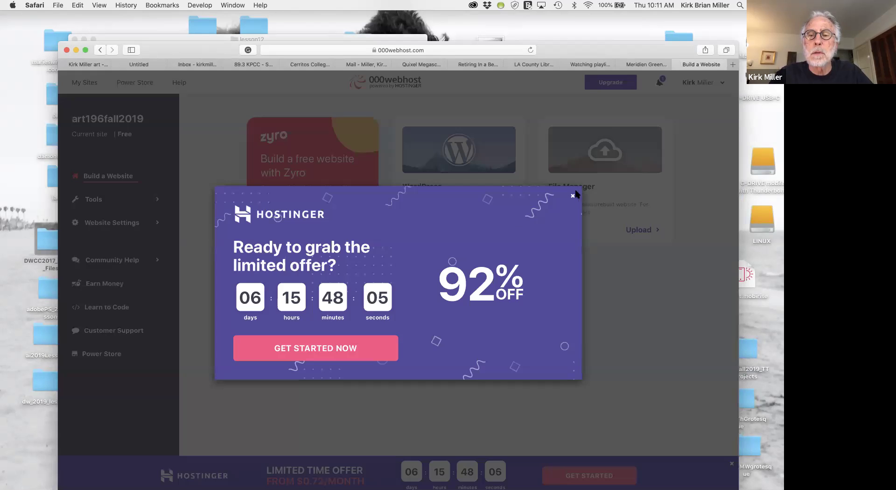
{"action": "left_click", "coordinate": [574, 197]}
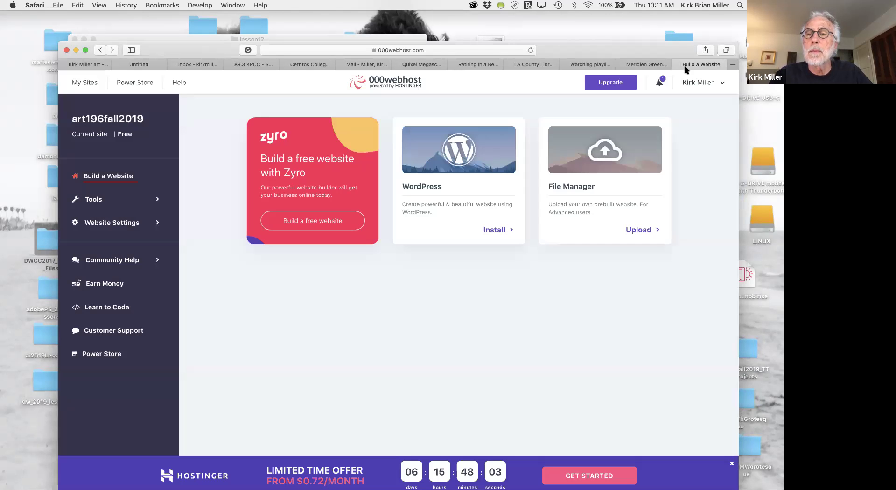
{"action": "left_click", "coordinate": [677, 65]}
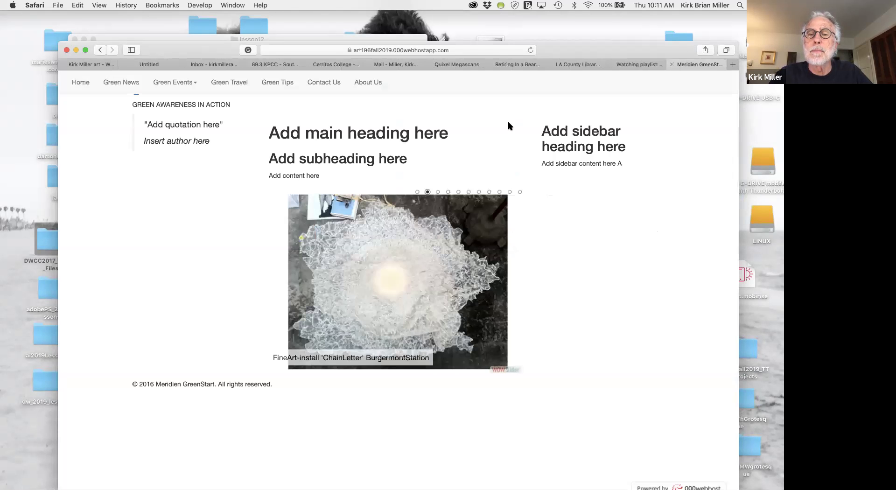
In a new tab, go to 000webhost.com, sign in, and open art196fall2019's File Manager
{"action": "left_click", "coordinate": [732, 65]}
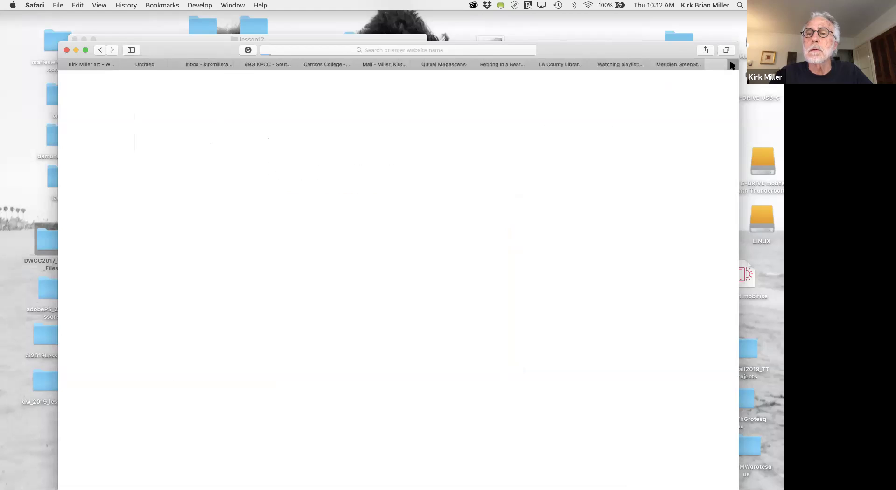
{"action": "left_click", "coordinate": [344, 50]}
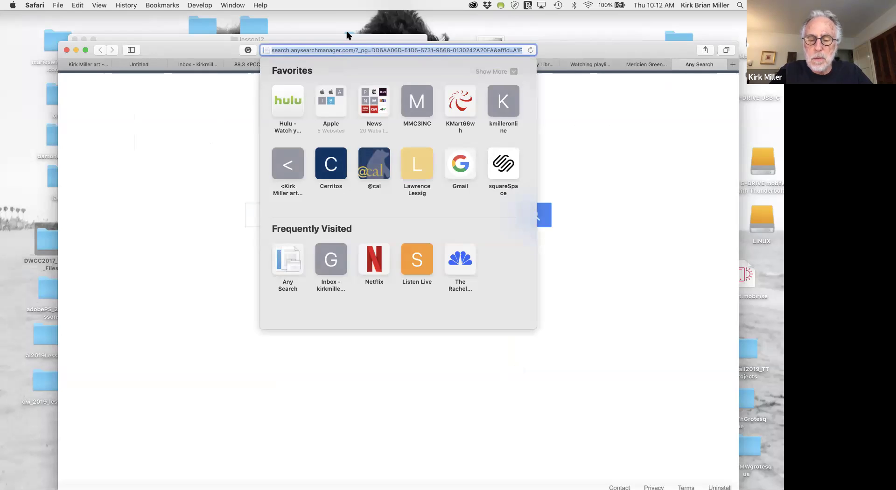
{"action": "key", "text": "BackSpace"}
{"action": "type", "text": "000webhost.com"}
{"action": "key", "text": "Return"}
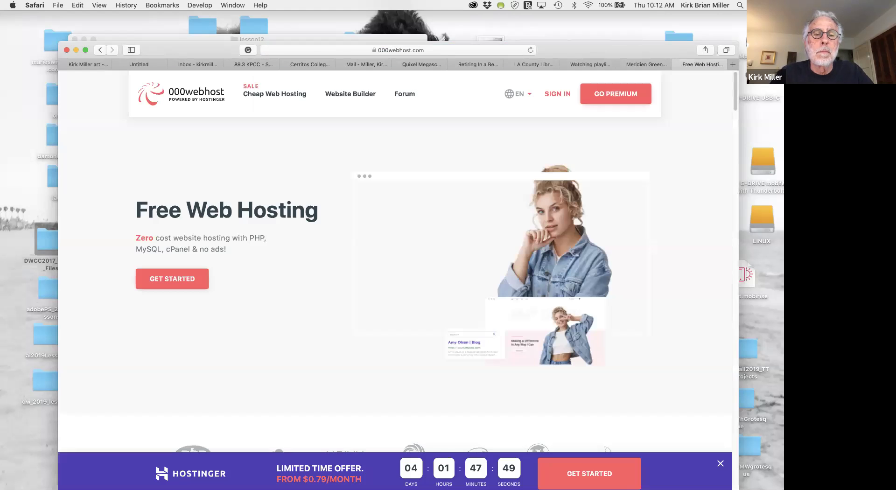
{"action": "left_click", "coordinate": [559, 95]}
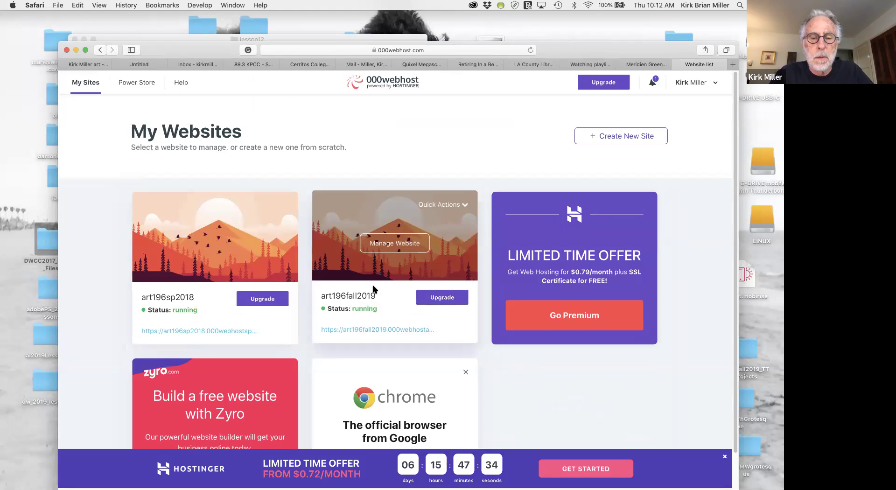
{"action": "left_click", "coordinate": [403, 252]}
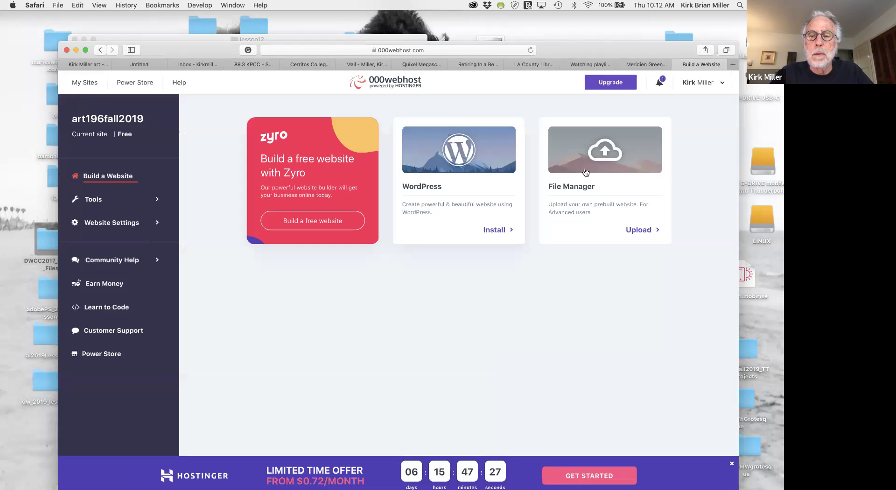
{"action": "left_click", "coordinate": [586, 164]}
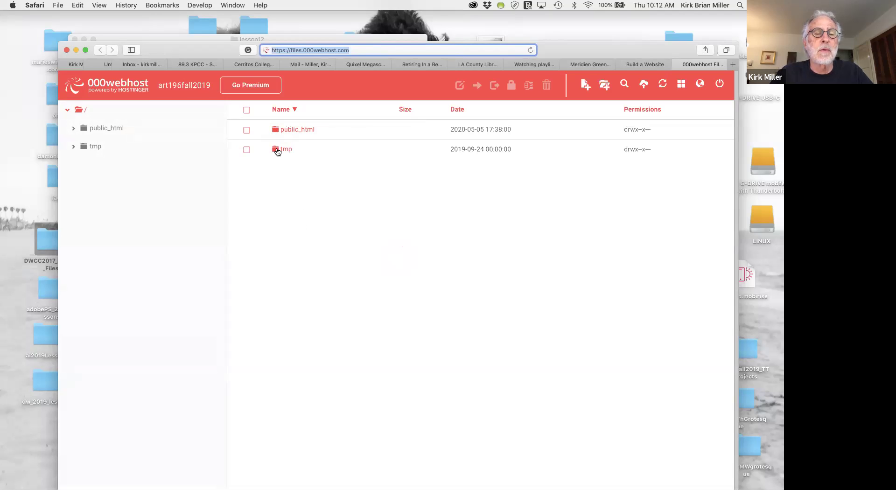
{"action": "double_click", "coordinate": [275, 133]}
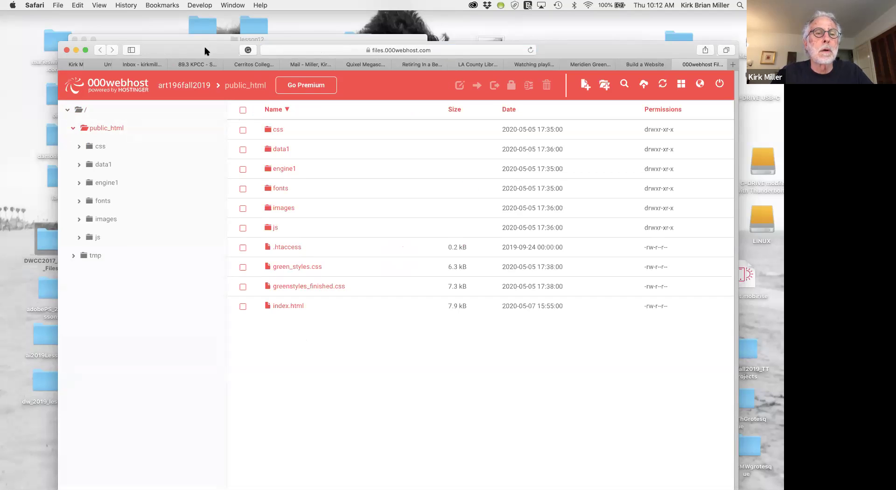
{"action": "left_click_drag", "start_coordinate": [206, 50], "coordinate": [207, 173]}
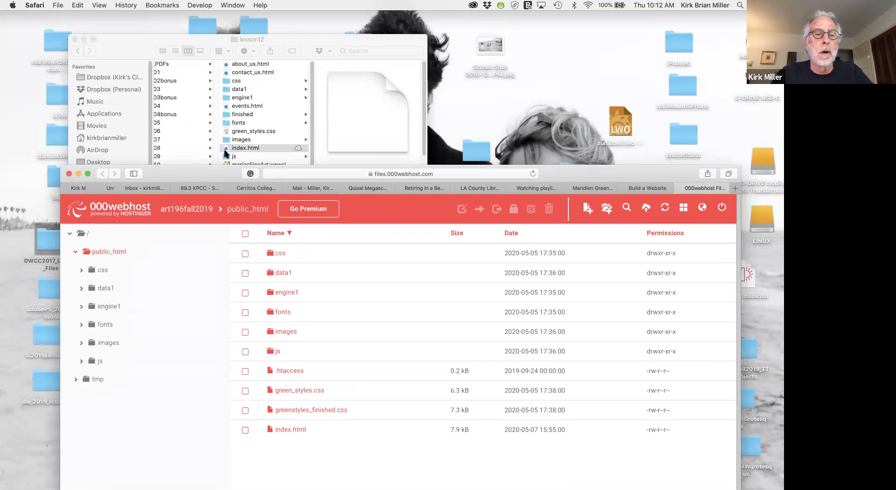
{"action": "left_click_drag", "start_coordinate": [224, 153], "coordinate": [337, 462]}
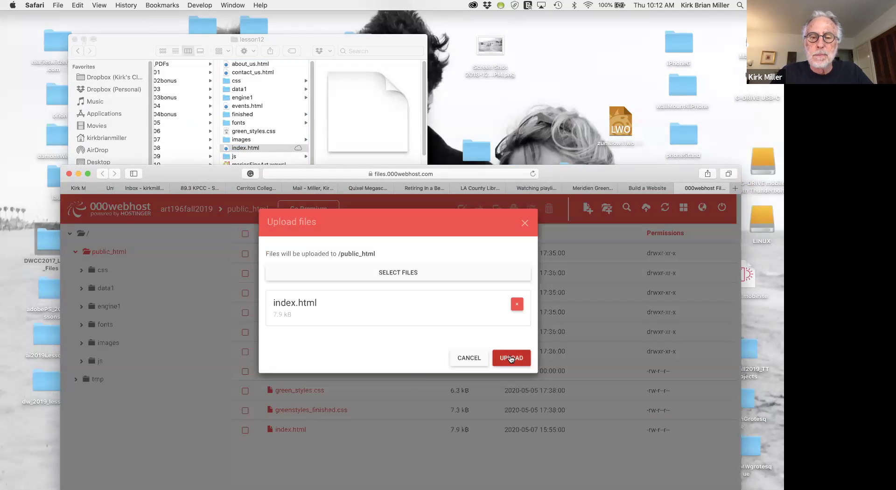
{"action": "left_click", "coordinate": [511, 359]}
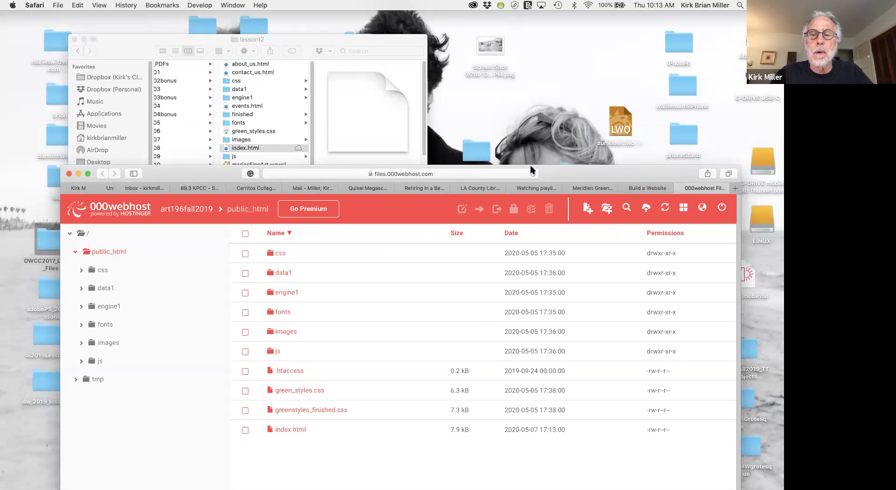
Maximise Safari and reload the Meridien GreenStart tab so the page shows its styles
{"action": "double_click", "coordinate": [556, 167]}
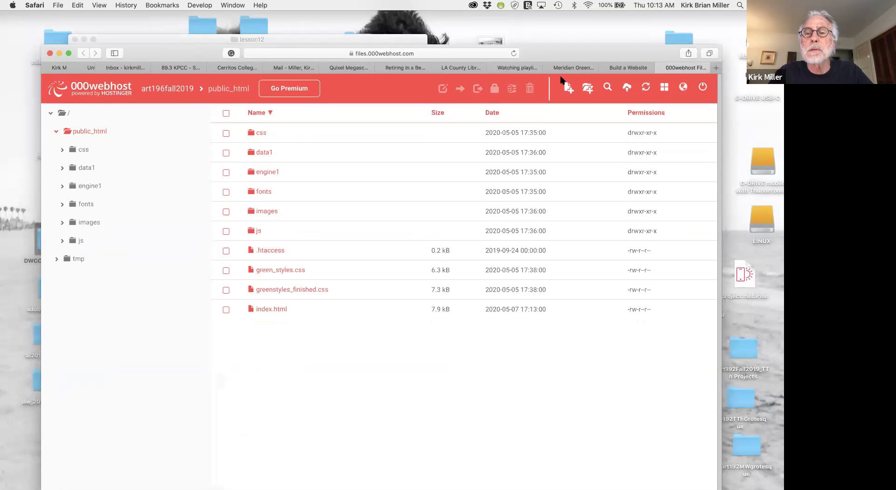
{"action": "left_click", "coordinate": [575, 69]}
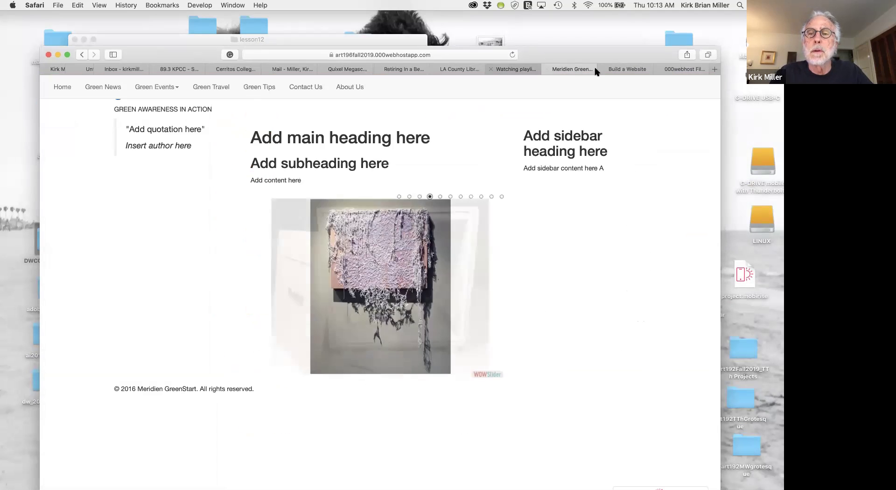
{"action": "left_click", "coordinate": [512, 55]}
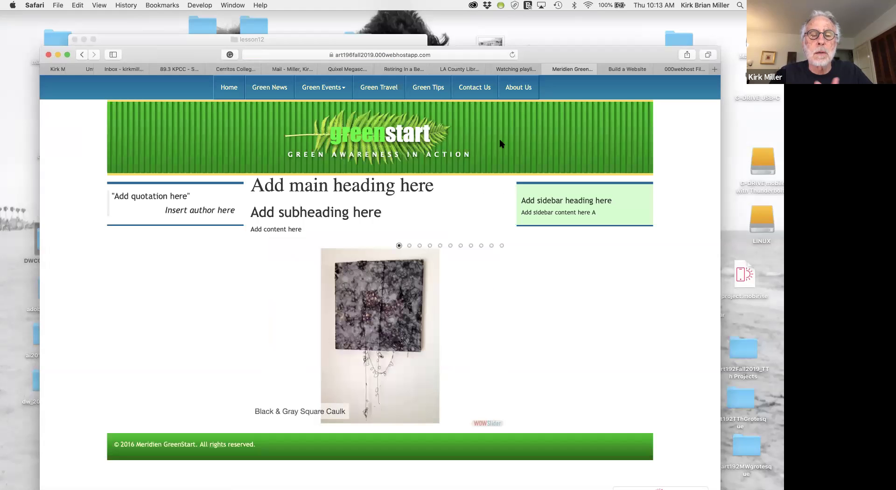